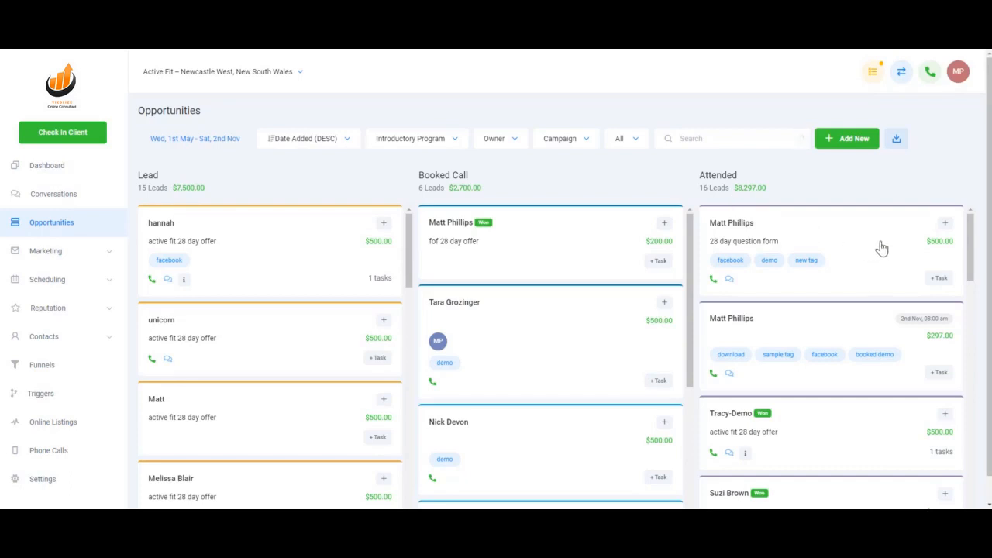
Open the first opportunity in the Attended stage and draft a task titled "Follow up phone call" with the description "Reviewing proposal"
{"action": "left_click", "coordinate": [881, 248]}
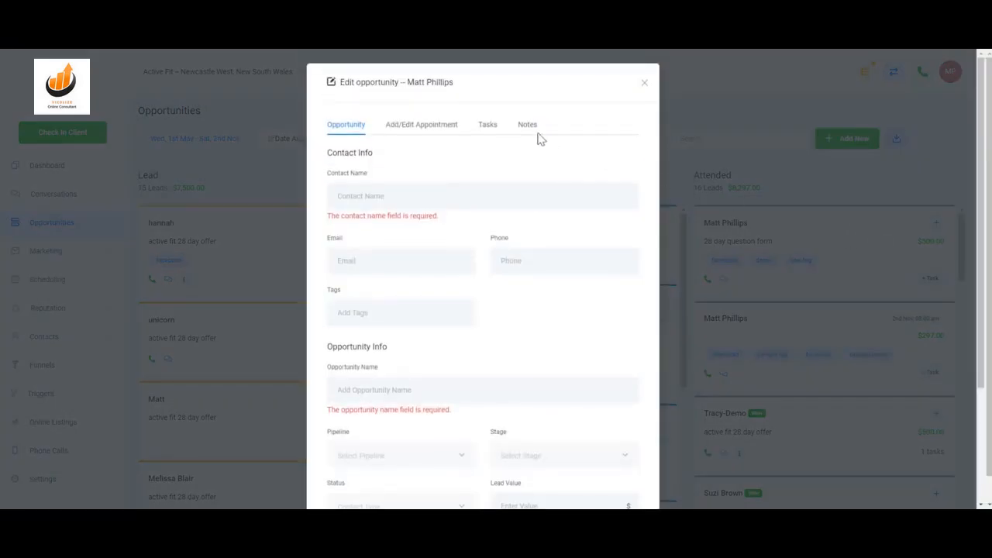
{"action": "left_click", "coordinate": [487, 128]}
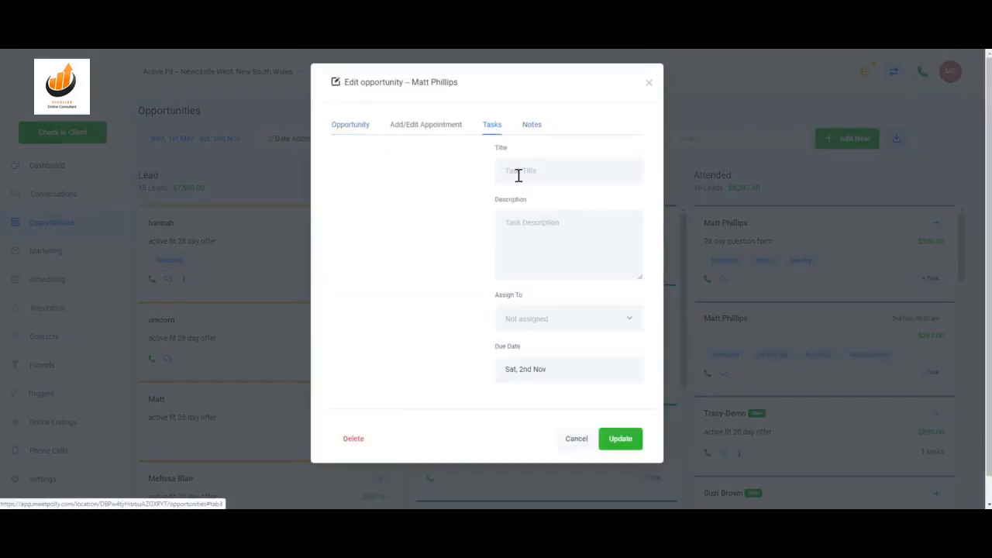
{"action": "left_click", "coordinate": [512, 175]}
{"action": "type", "text": "Follow up"}
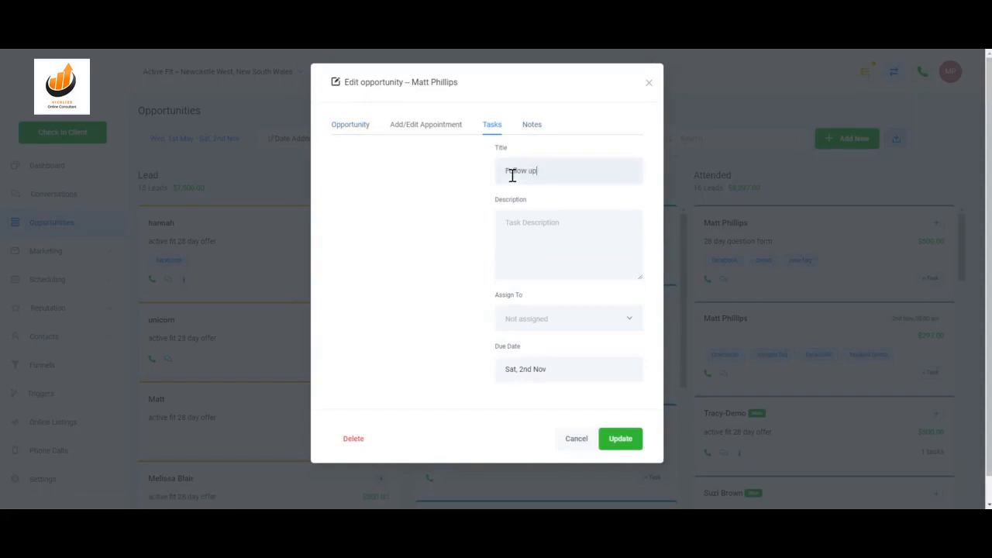
{"action": "type", "text": " phone call"}
{"action": "type", "text": "Reviewing "}
{"action": "type", "text": "proposal"}
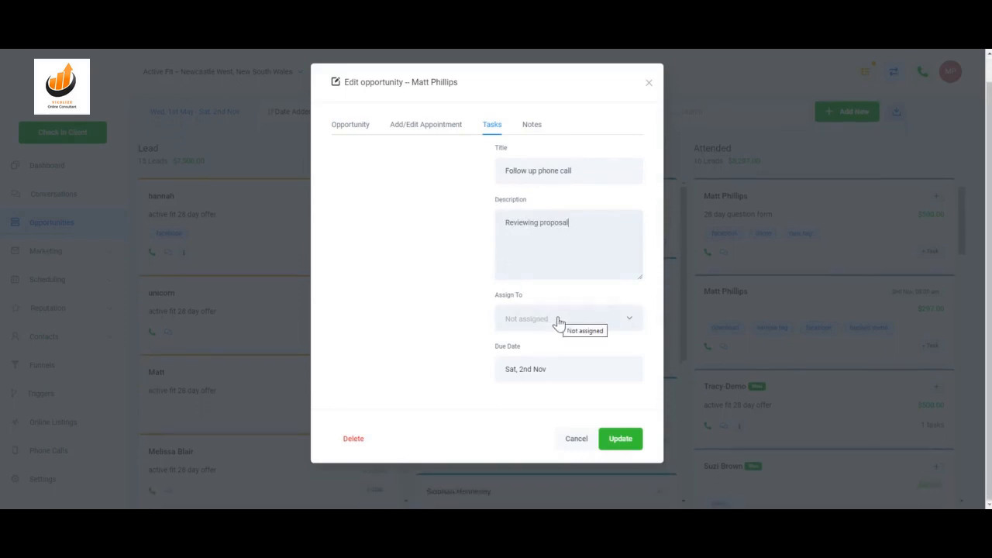
Assign the task to the listed team member, set its due date to Wed, 6th Nov, and save the opportunity
{"action": "left_click", "coordinate": [558, 321]}
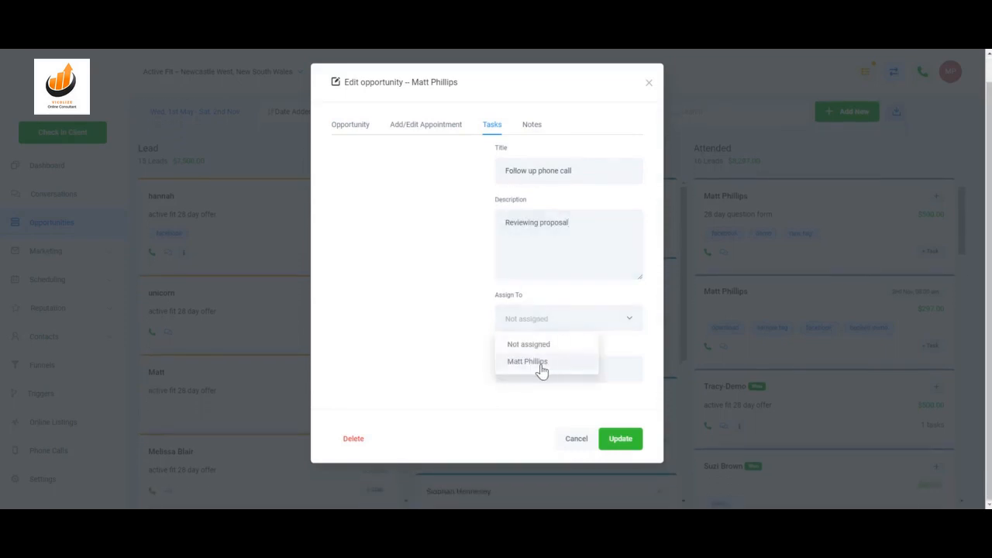
{"action": "left_click", "coordinate": [541, 362]}
{"action": "left_click", "coordinate": [539, 373]}
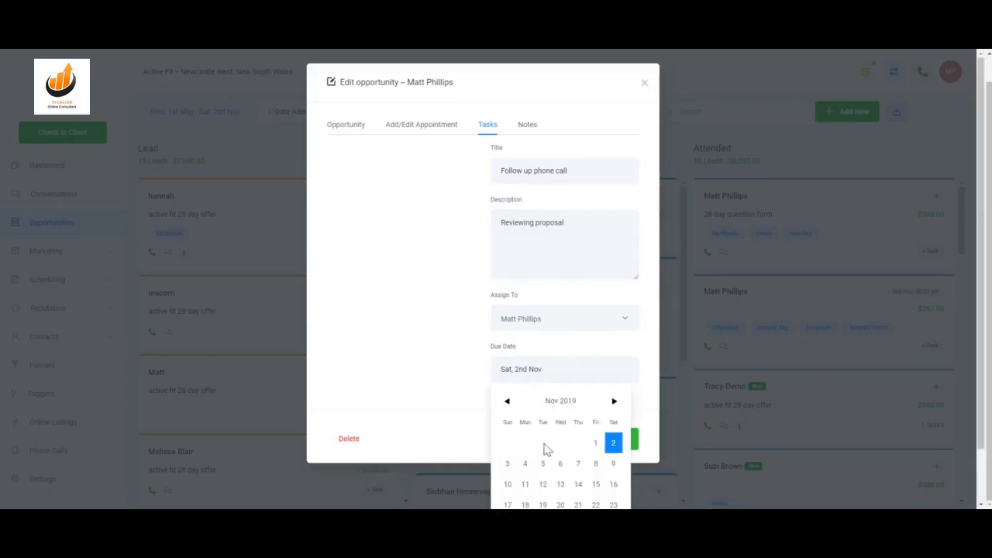
{"action": "left_click", "coordinate": [560, 465]}
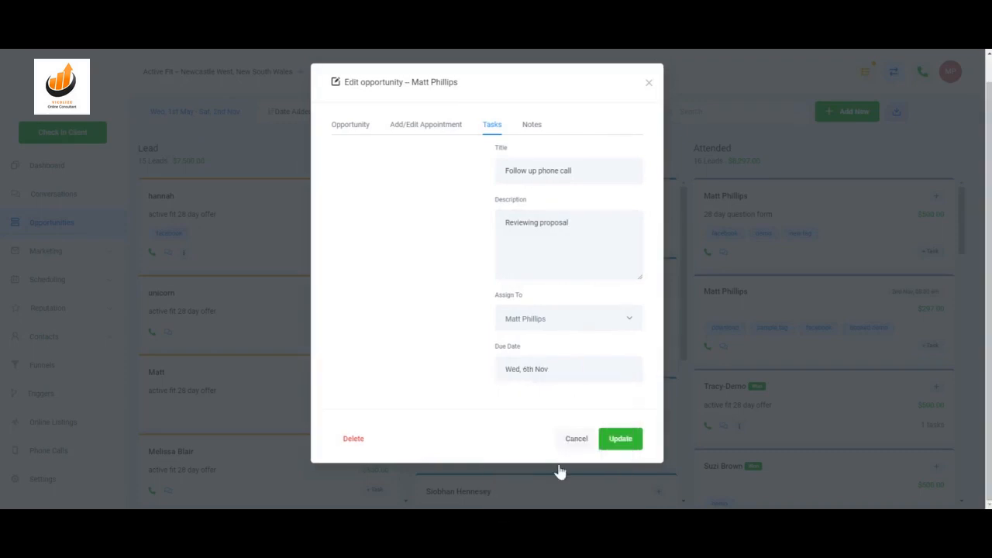
{"action": "left_click", "coordinate": [620, 439]}
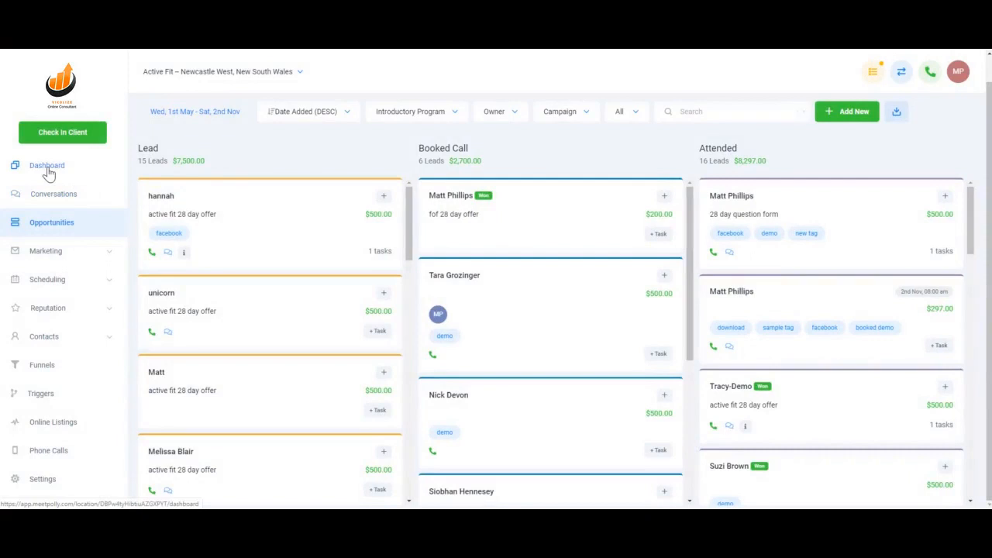
Review the dashboard's task list along with its assignee and status filter options
{"action": "left_click", "coordinate": [47, 167]}
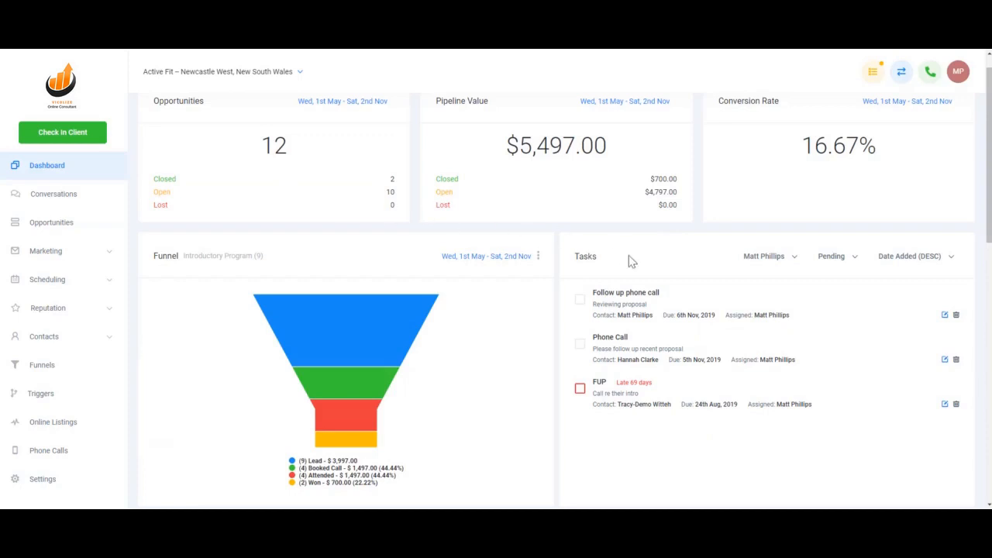
{"action": "left_click", "coordinate": [766, 266]}
{"action": "left_click", "coordinate": [824, 260]}
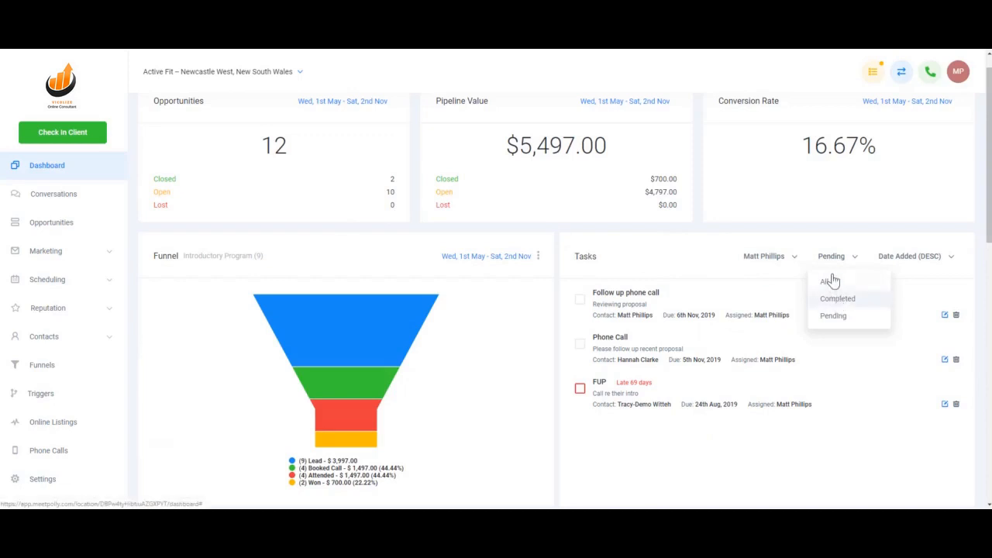
{"action": "left_click", "coordinate": [675, 270]}
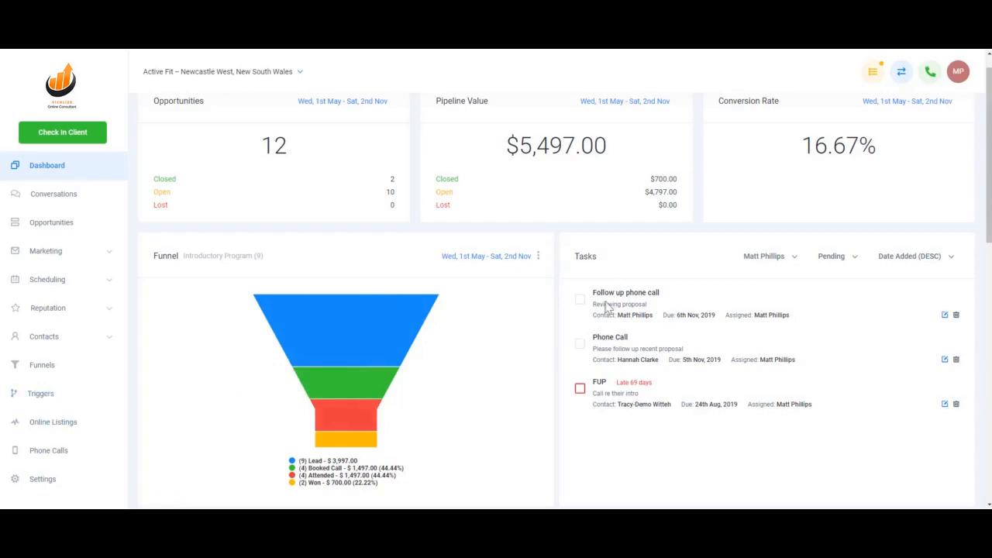
Create a new basic trigger rule named "Task Reminder [DAY OF TASK]"
{"action": "left_click", "coordinate": [50, 401]}
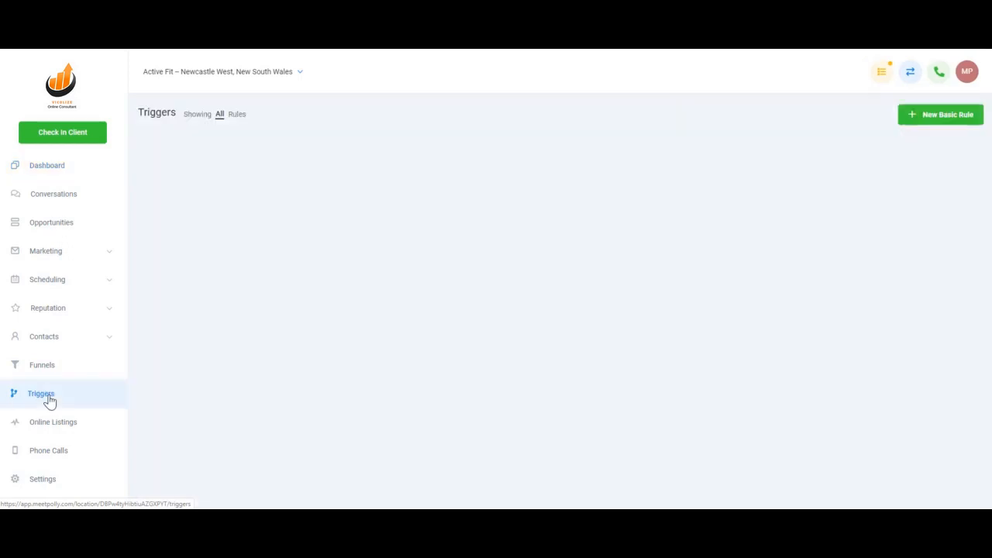
{"action": "left_click", "coordinate": [908, 121]}
{"action": "left_click", "coordinate": [208, 113]}
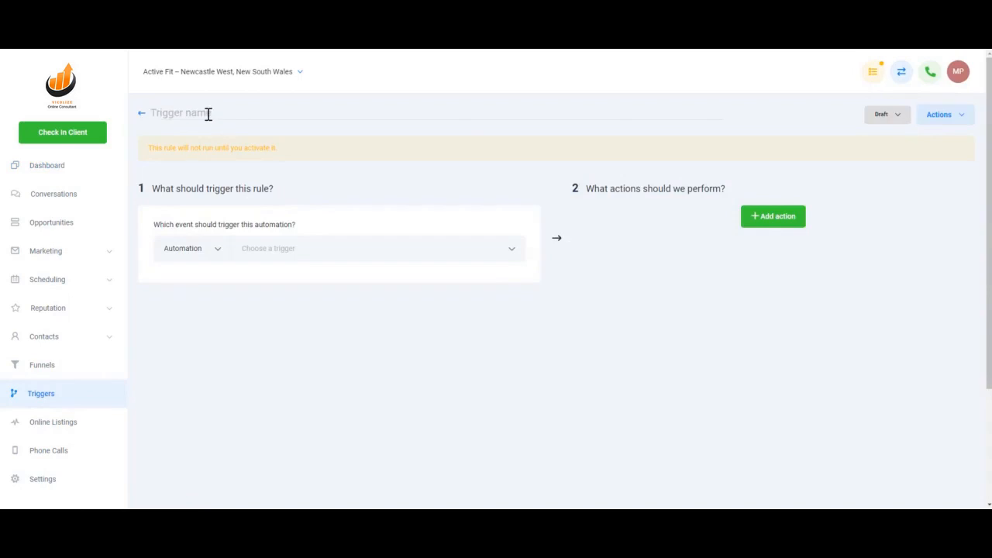
{"action": "type", "text": "Task Reminder [DAY OF TASK"}
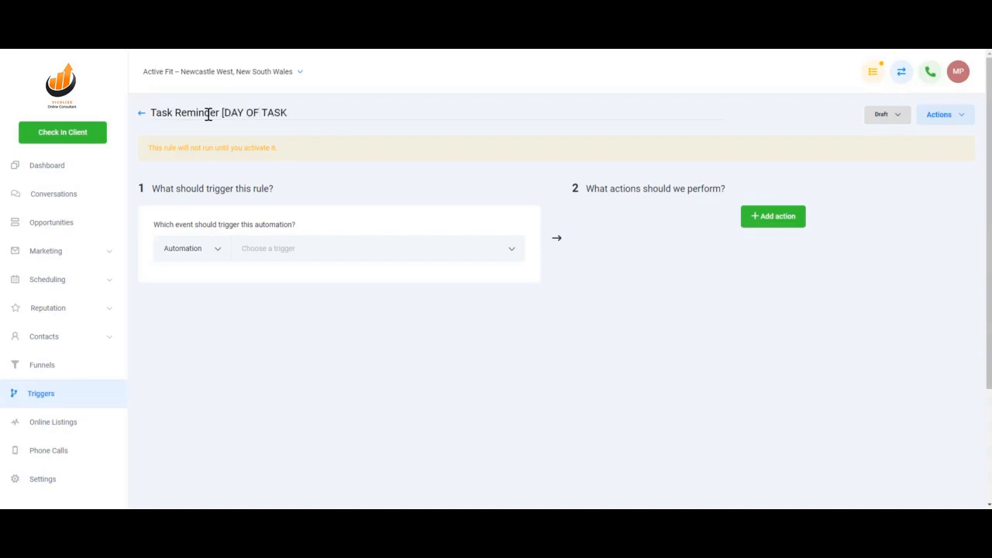
Change the new trigger rule's status to Active
{"action": "scroll", "coordinate": [210, 115], "scroll_direction": "down", "scroll_amount": 3}
{"action": "scroll", "coordinate": [410, 268], "scroll_direction": "up", "scroll_amount": 3}
{"action": "left_click", "coordinate": [318, 251]}
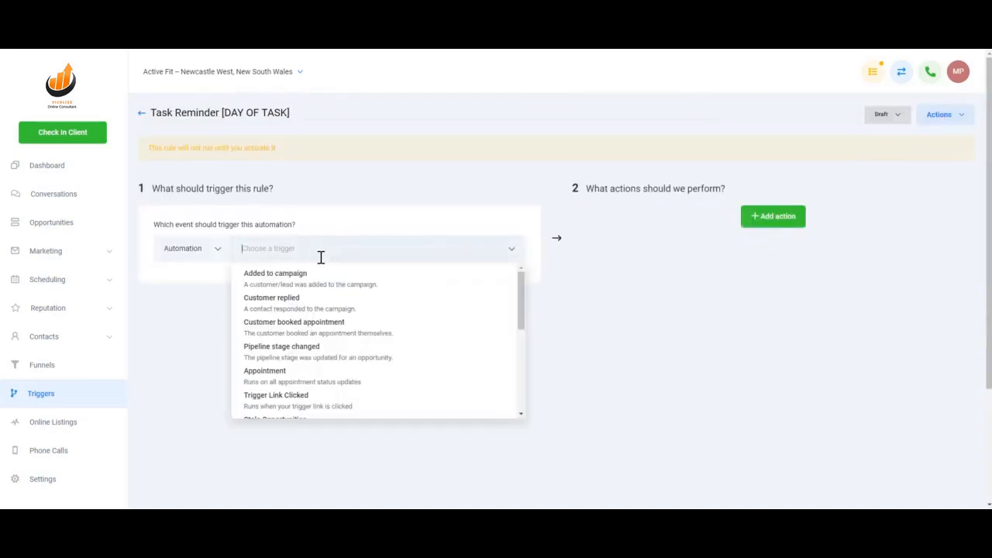
{"action": "left_click", "coordinate": [880, 114]}
{"action": "left_click", "coordinate": [888, 138]}
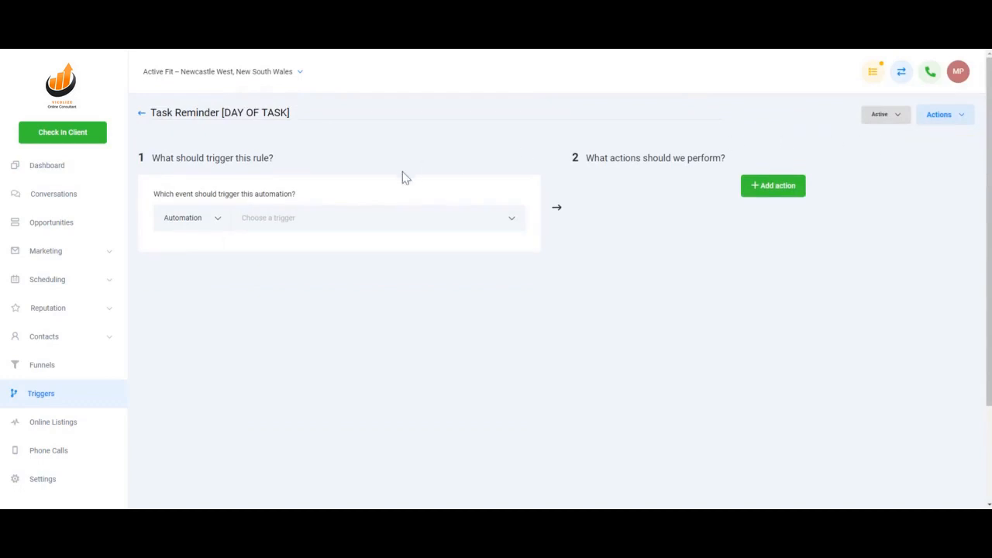
Choose Task Reminder as the event that triggers the automation
{"action": "left_click", "coordinate": [349, 218]}
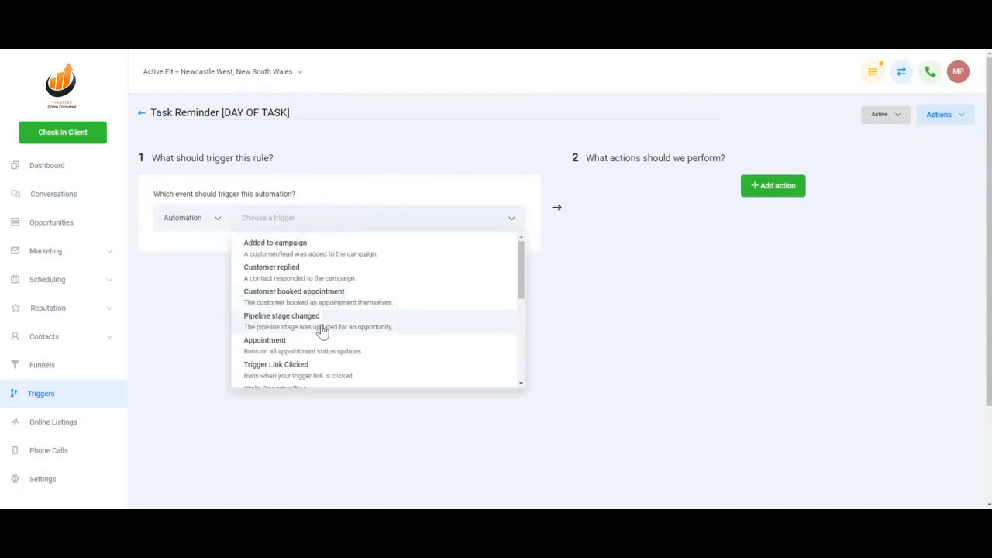
{"action": "scroll", "coordinate": [321, 341], "scroll_direction": "down", "scroll_amount": 5}
{"action": "left_click", "coordinate": [297, 376]}
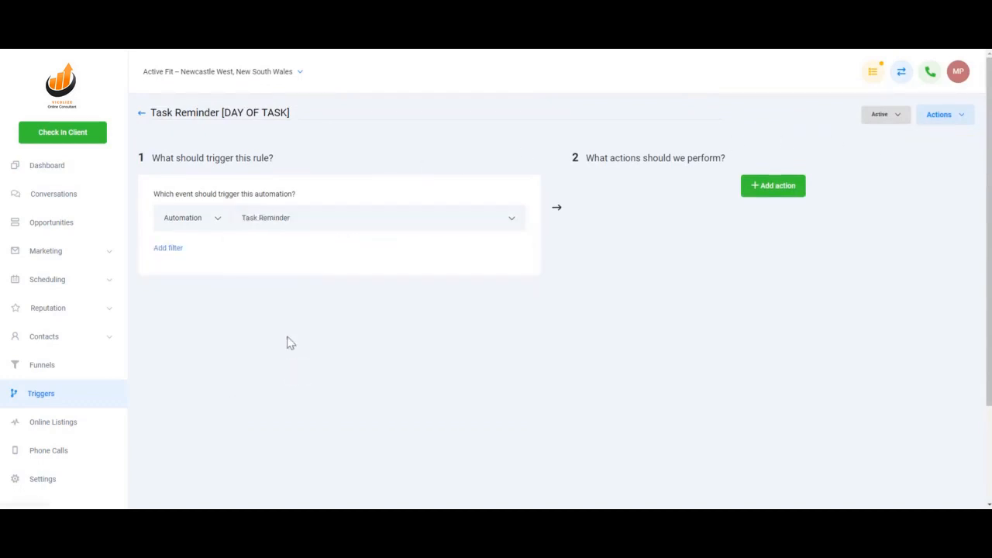
Add a "Before no. of days" filter to the trigger and set it to 0 days
{"action": "left_click", "coordinate": [177, 253]}
{"action": "left_click", "coordinate": [195, 277]}
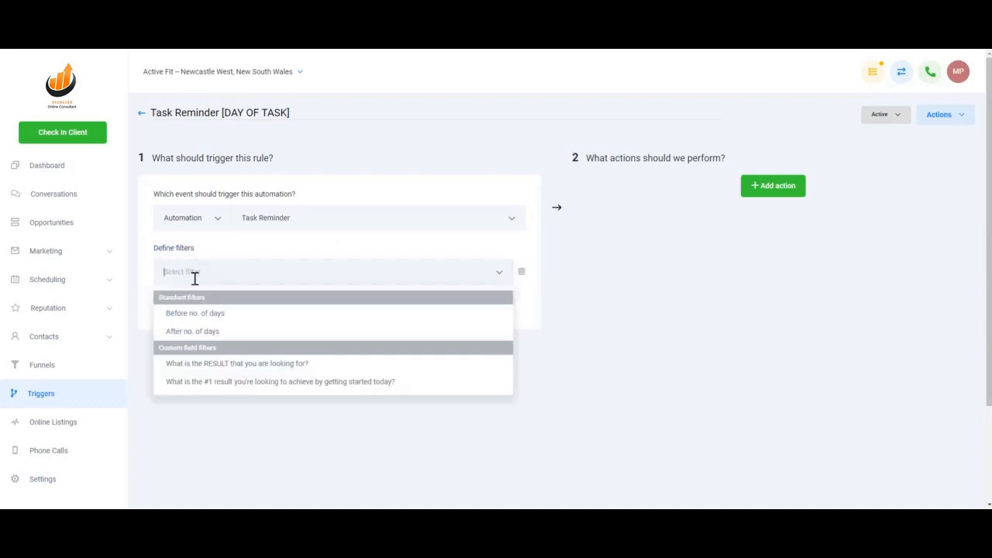
{"action": "left_click", "coordinate": [209, 314]}
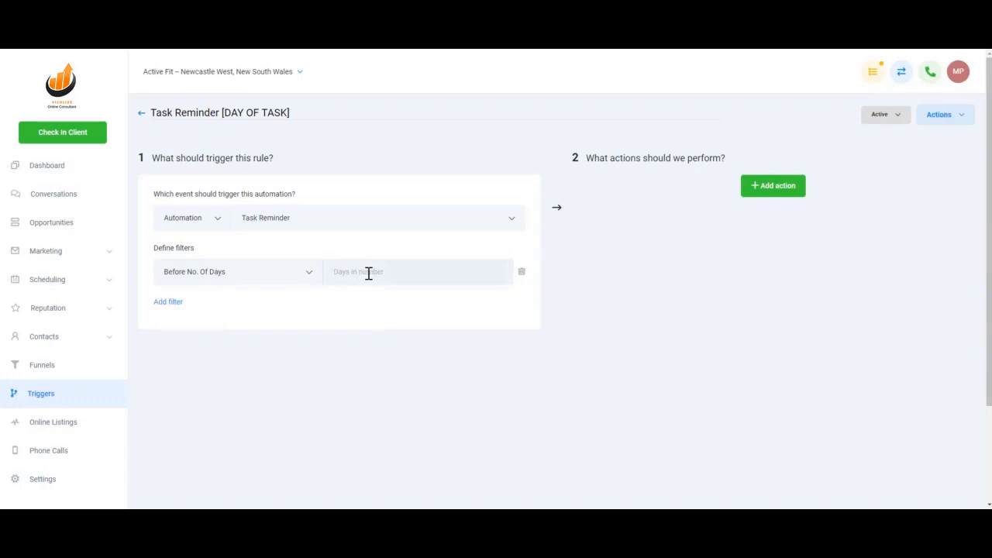
{"action": "type", "text": "3"}
{"action": "left_click", "coordinate": [305, 271]}
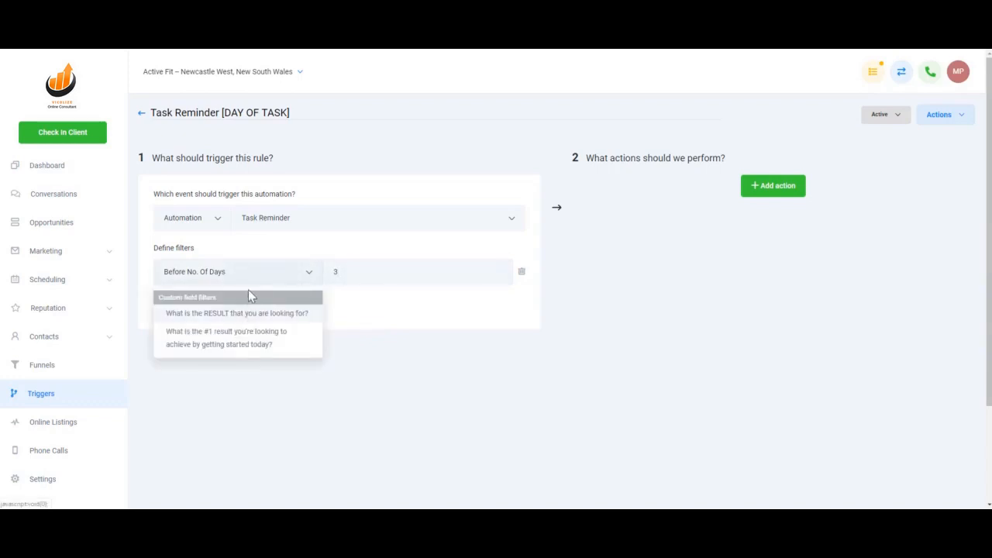
{"action": "left_click", "coordinate": [275, 269]}
{"action": "key", "text": "BackSpace"}
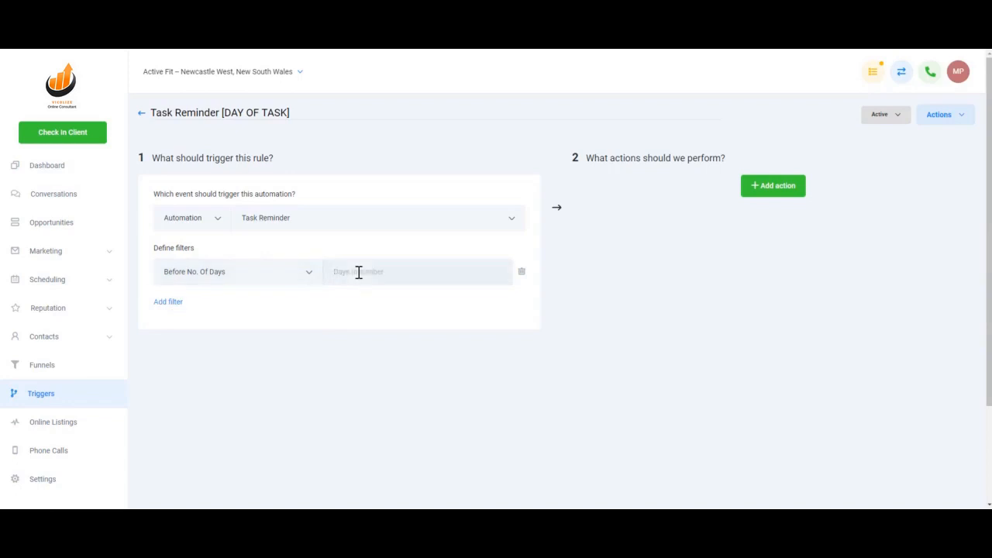
{"action": "type", "text": "0"}
Add a Send Email action to the rule and fill in the sender and recipient email addresses
{"action": "left_click", "coordinate": [775, 186]}
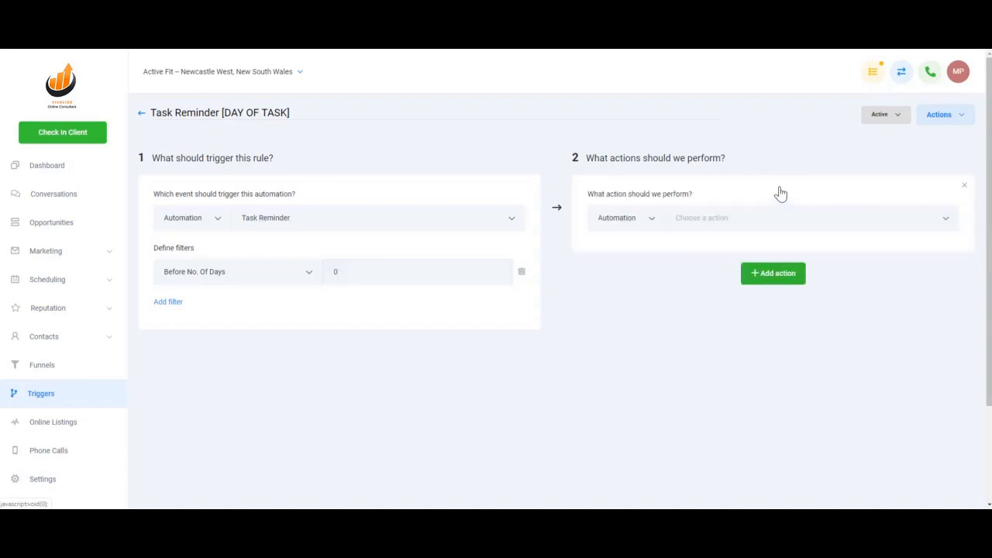
{"action": "left_click", "coordinate": [739, 217]}
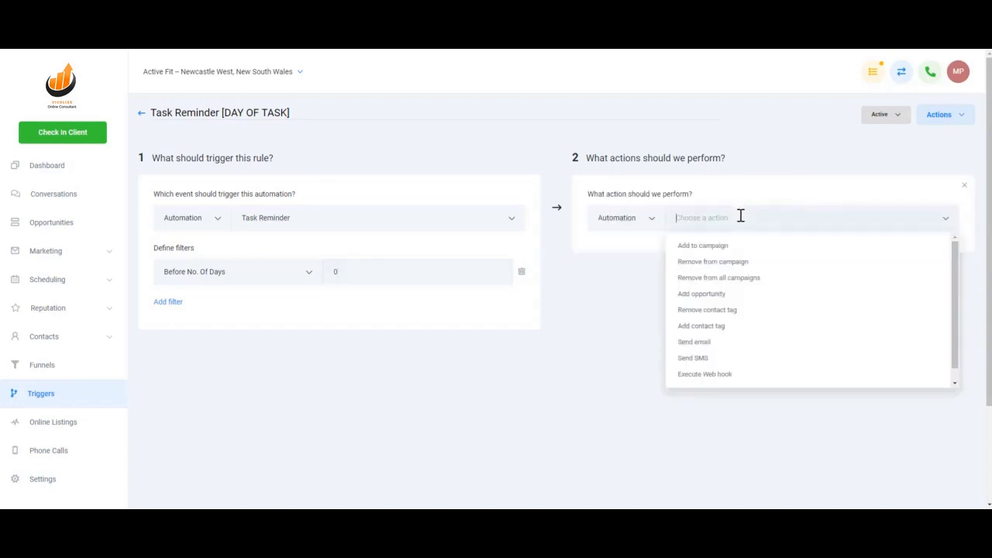
{"action": "left_click", "coordinate": [703, 344]}
{"action": "left_click", "coordinate": [635, 272]}
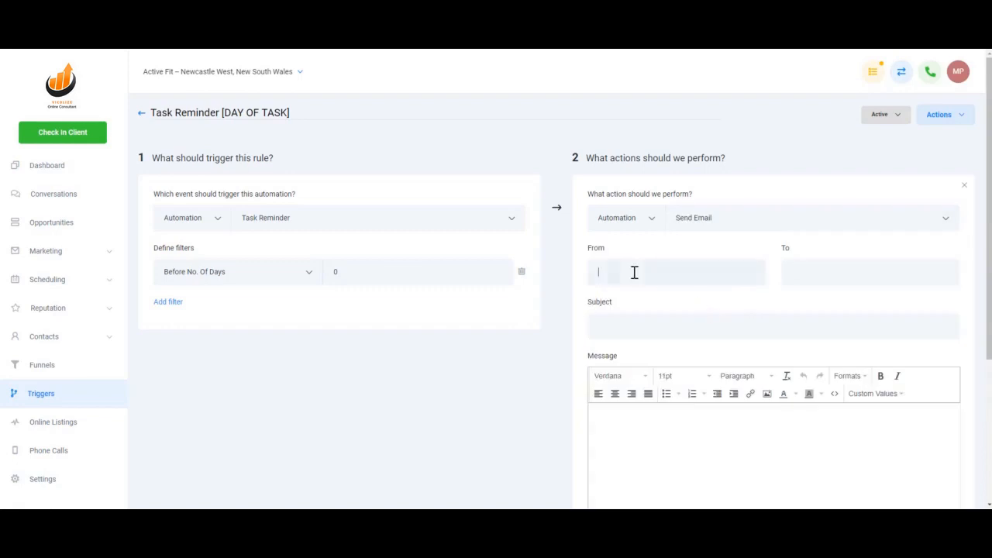
{"action": "type", "text": "name@bu"}
{"action": "type", "text": "siness.com"}
{"action": "type", "text": "name"}
{"action": "type", "text": "@busines"}
{"action": "type", "text": "semail.com"}
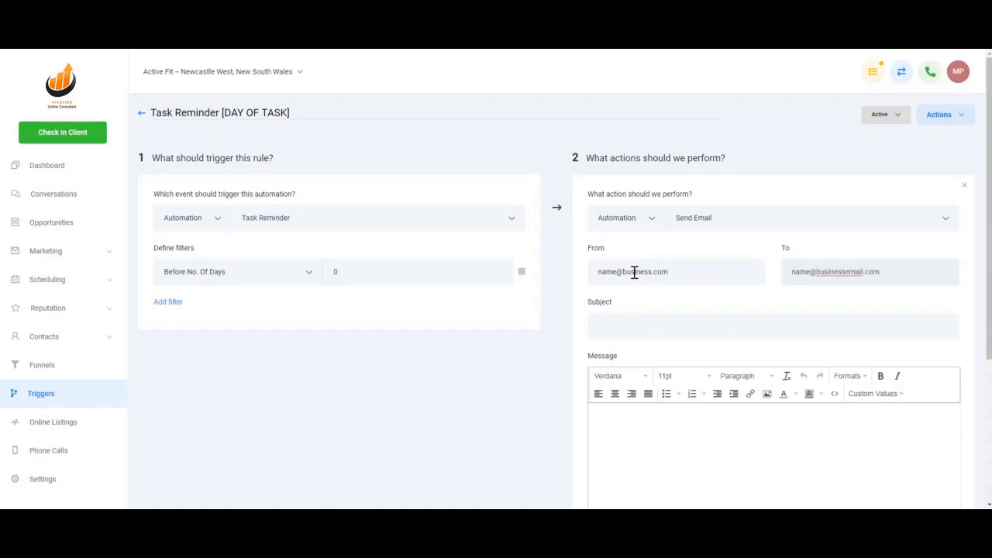
Set the email's subject to "Task Reminder"
{"action": "left_click", "coordinate": [612, 326]}
{"action": "type", "text": "Tak"}
{"action": "type", "text": "k Reminder"}
Write "Task Due today:" as the first line of the email message
{"action": "left_click", "coordinate": [694, 435]}
{"action": "scroll", "coordinate": [695, 437], "scroll_direction": "down", "scroll_amount": 3}
{"action": "scroll", "coordinate": [773, 308], "scroll_direction": "up", "scroll_amount": 1}
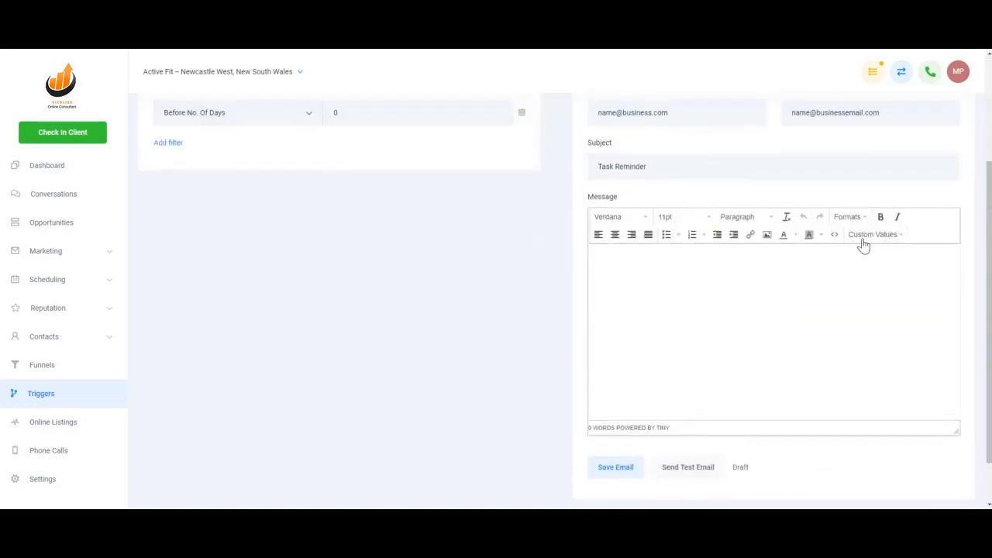
{"action": "type", "text": "Task "}
{"action": "type", "text": "Temin"}
{"action": "type", "text": "Due today"}
{"action": "type", "text": ":"}
Insert the task Title, Description and Due Date custom values on separate lines below the message's opening line
{"action": "left_click", "coordinate": [867, 235]}
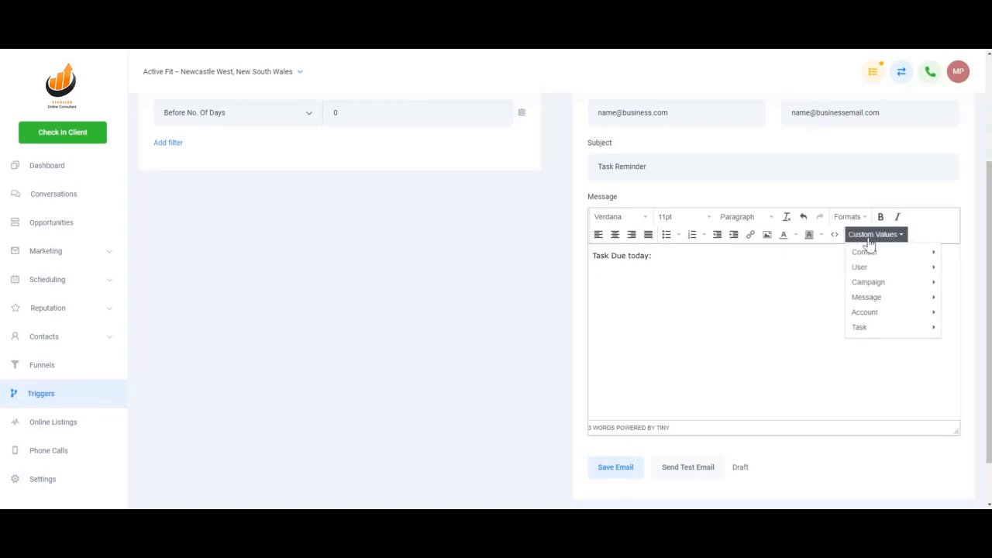
{"action": "mouse_move", "coordinate": [868, 273]}
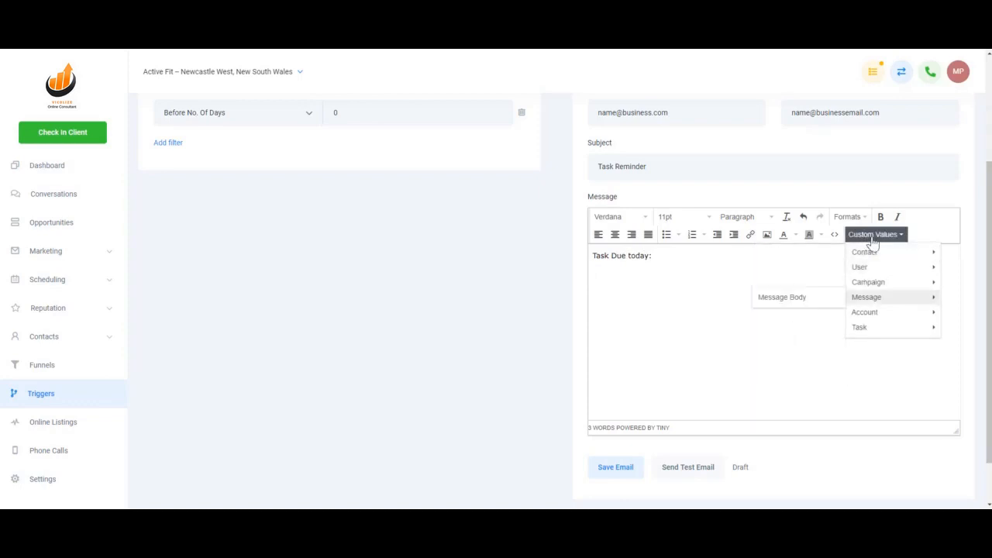
{"action": "mouse_move", "coordinate": [864, 332]}
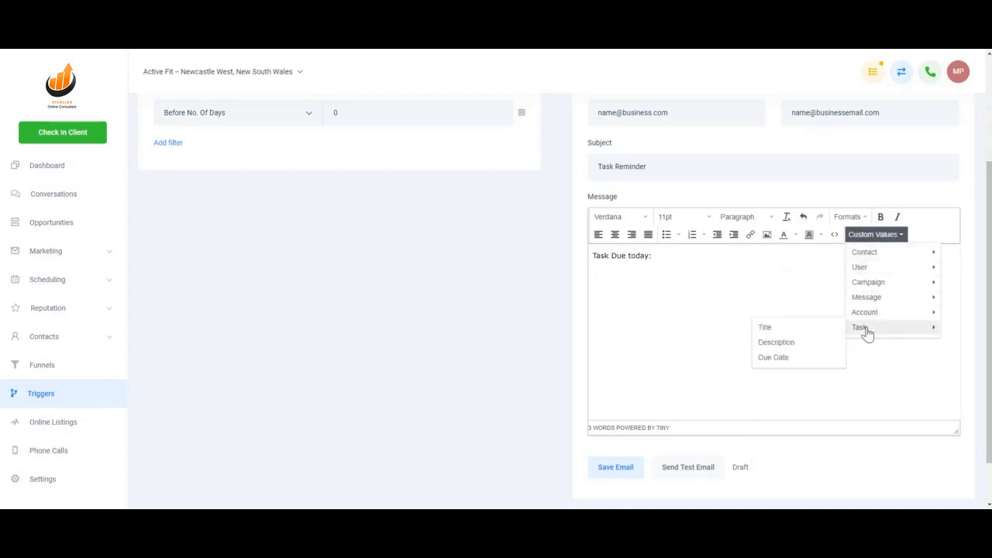
{"action": "left_click", "coordinate": [809, 334]}
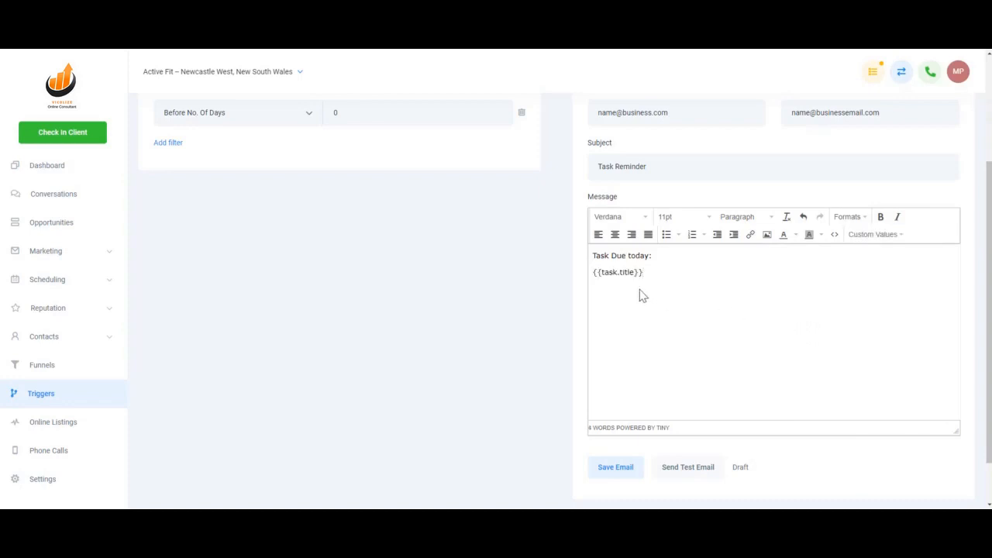
{"action": "key", "text": "Return"}
{"action": "left_click", "coordinate": [895, 237]}
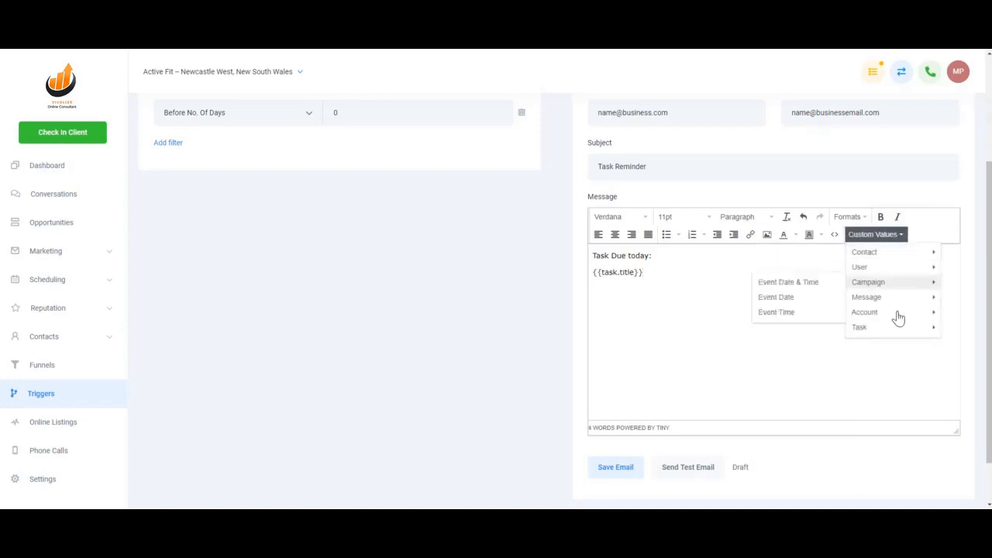
{"action": "mouse_move", "coordinate": [892, 327]}
{"action": "left_click", "coordinate": [808, 343]}
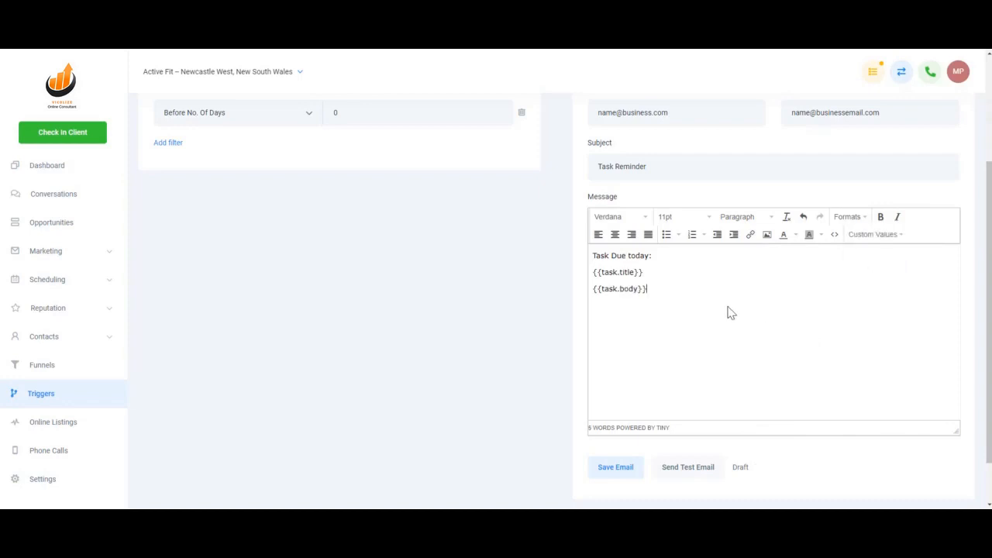
{"action": "key", "text": "Return"}
{"action": "left_click", "coordinate": [872, 235]}
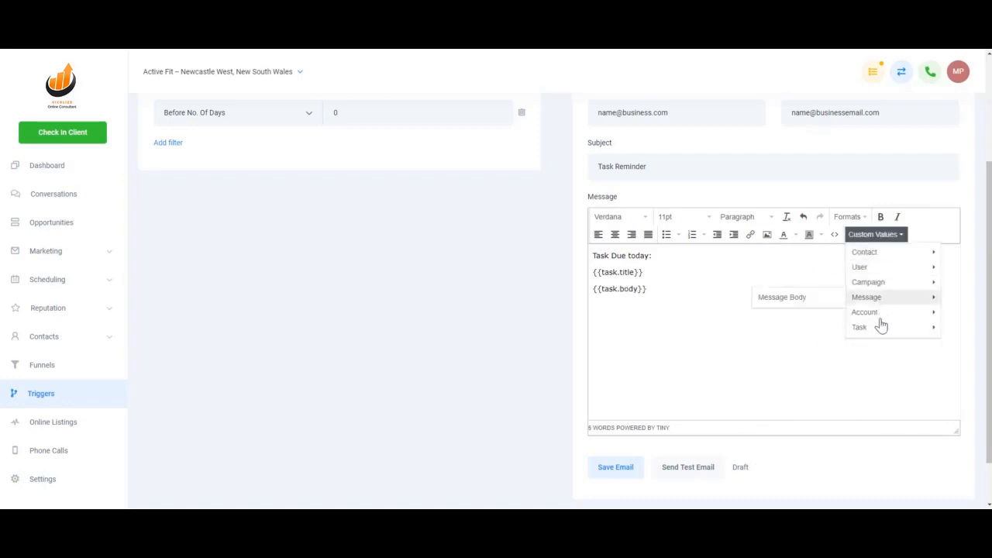
{"action": "mouse_move", "coordinate": [881, 328]}
{"action": "left_click", "coordinate": [775, 358]}
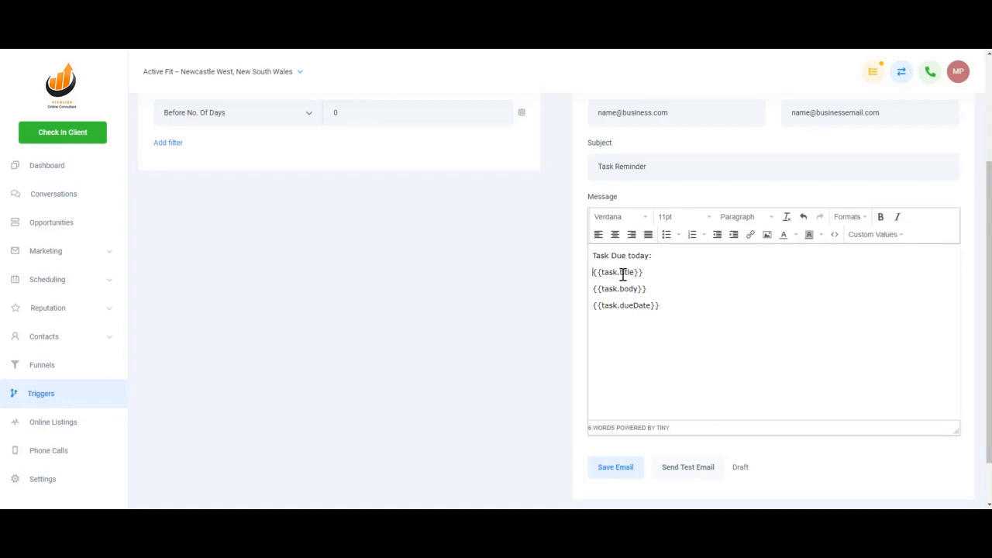
Label the three custom value lines in the message "Task Title:", "Task Description:" and "Due Date:" in front of their values
{"action": "type", "text": "Task Title"}
{"action": "type", "text": ": {{task.title}} "}
{"action": "type", "text": "Task Descrip"}
{"action": "type", "text": "tion:"}
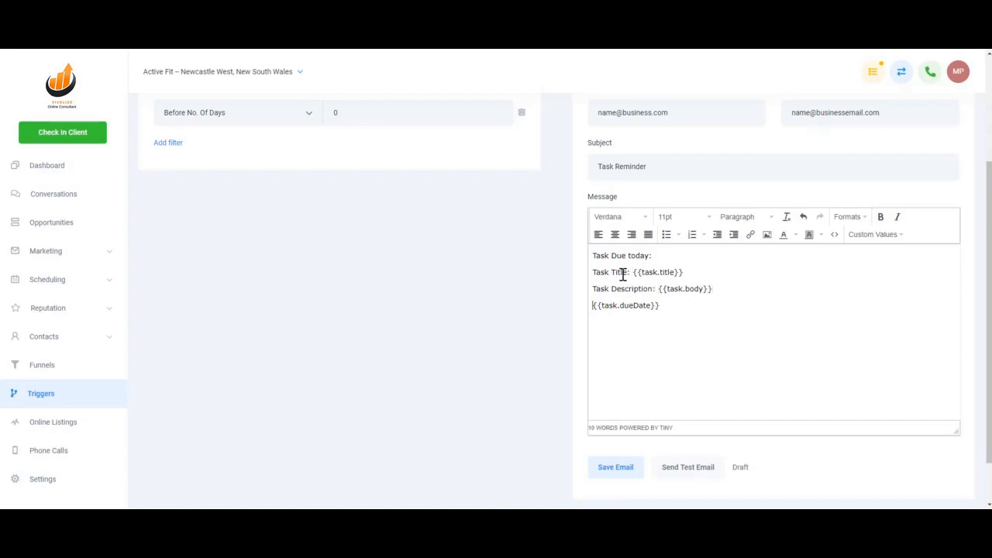
{"action": "type", "text": "Due Date:"}
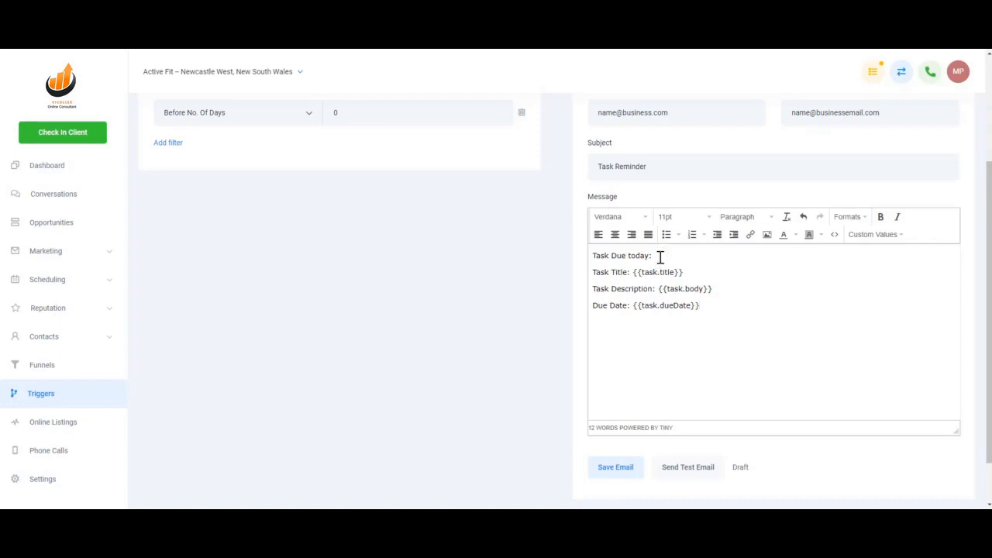
Save the reminder email of the Send Email action
{"action": "scroll", "coordinate": [721, 303], "scroll_direction": "up", "scroll_amount": 2}
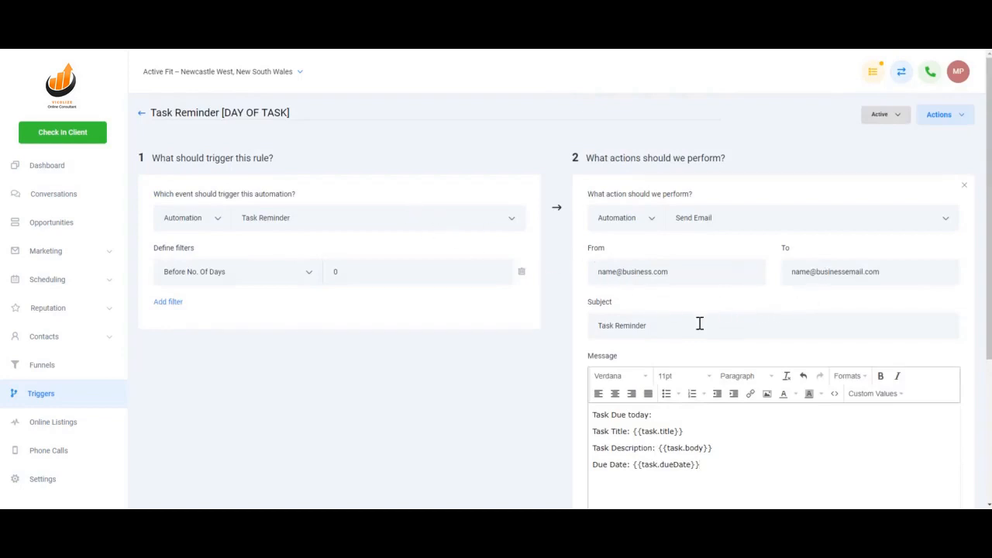
{"action": "scroll", "coordinate": [699, 319], "scroll_direction": "down", "scroll_amount": 3}
{"action": "left_click", "coordinate": [625, 411]}
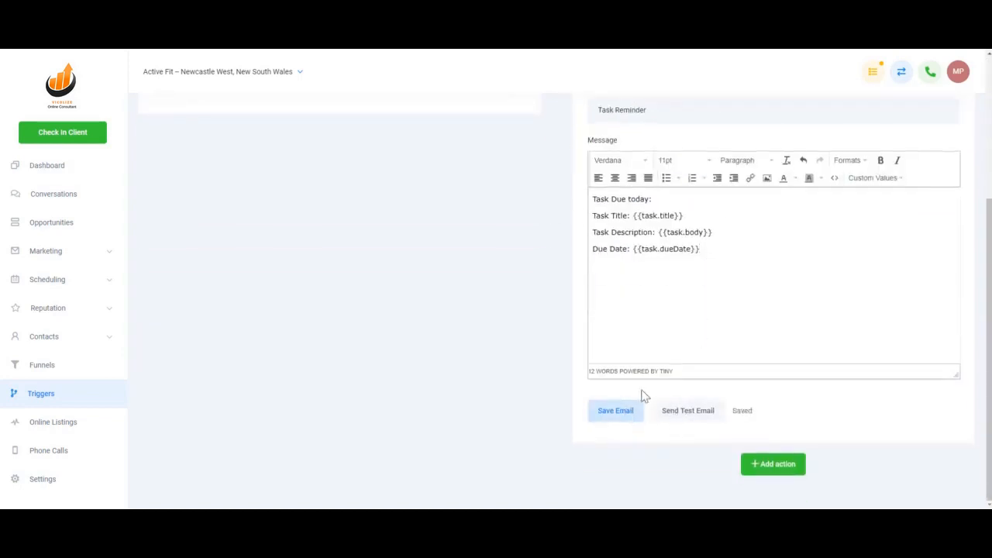
Add a second action block to the rule and review the available action types without choosing one
{"action": "scroll", "coordinate": [671, 295], "scroll_direction": "up", "scroll_amount": 3}
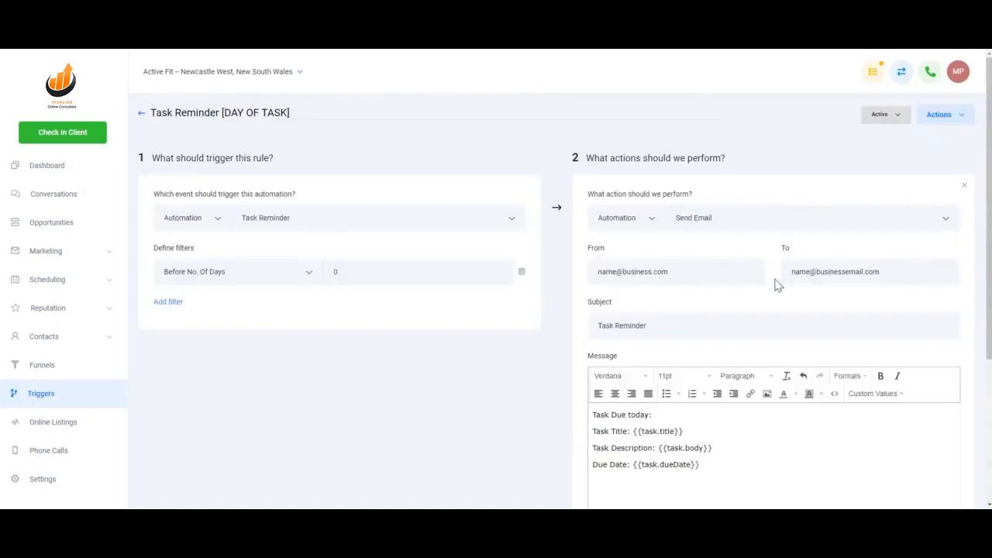
{"action": "scroll", "coordinate": [781, 312], "scroll_direction": "down", "scroll_amount": 3}
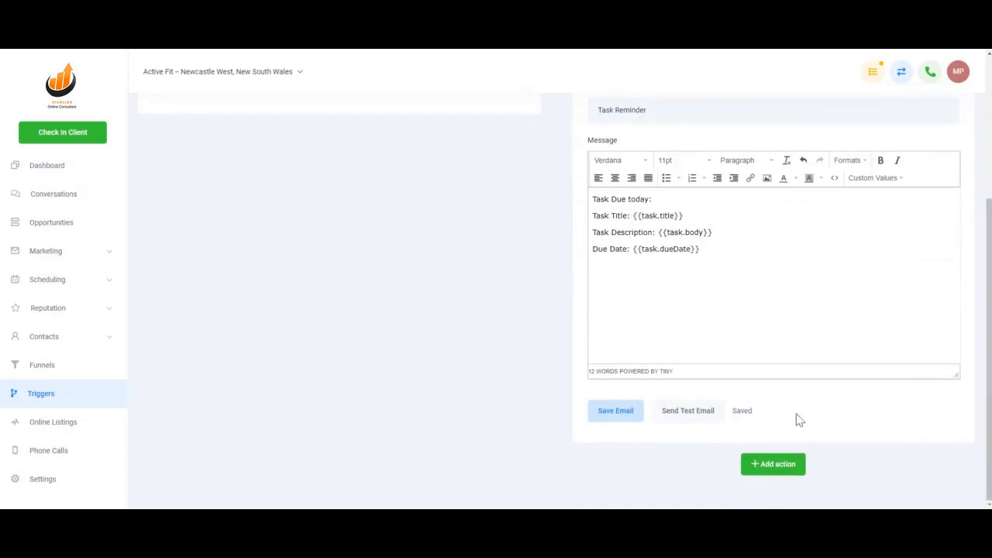
{"action": "left_click", "coordinate": [763, 468]}
{"action": "scroll", "coordinate": [763, 418], "scroll_direction": "down", "scroll_amount": 1}
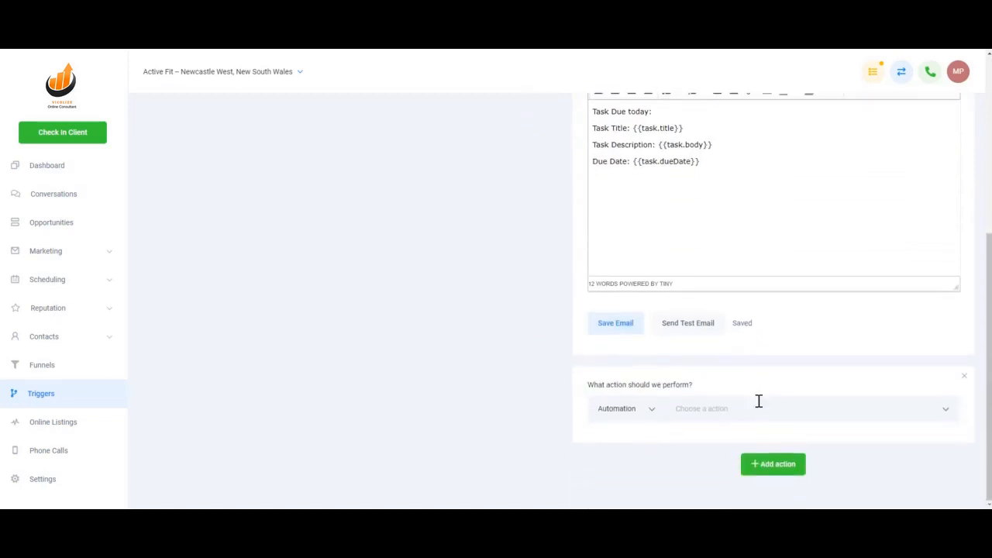
{"action": "left_click", "coordinate": [757, 405]}
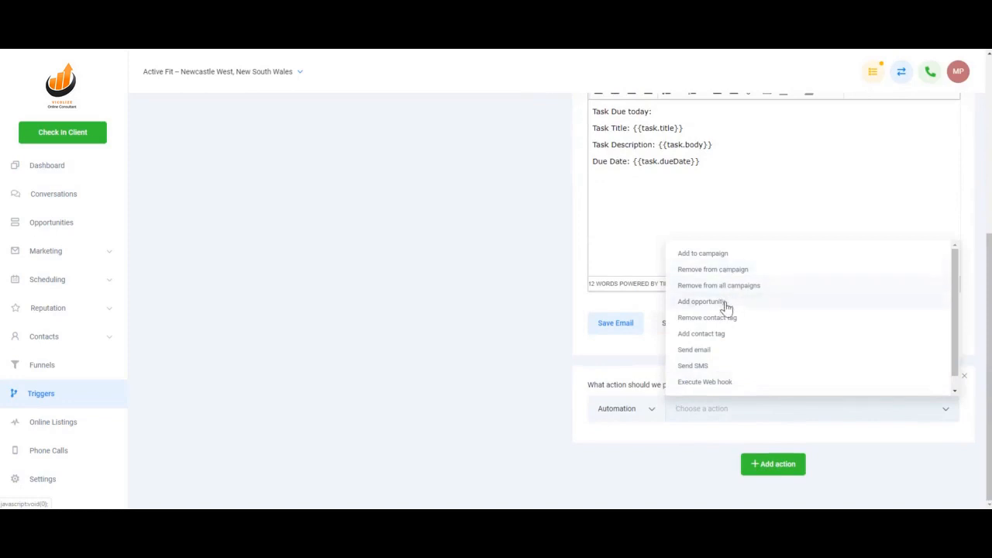
{"action": "left_click", "coordinate": [522, 388]}
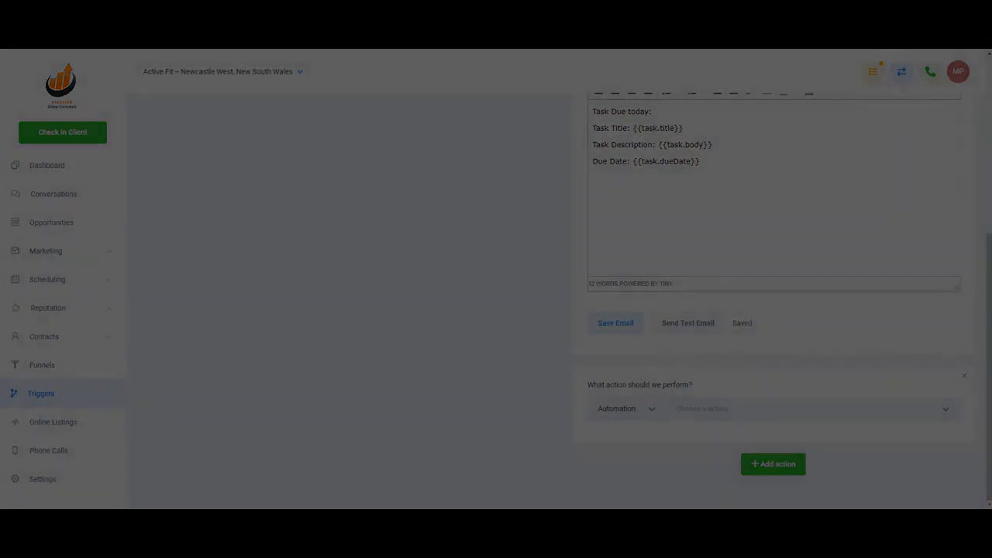